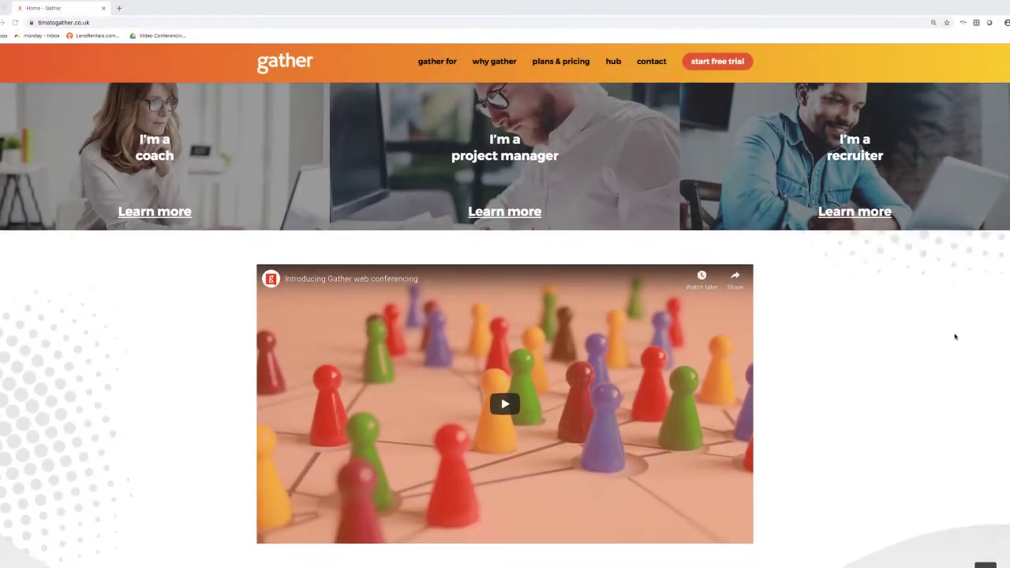
pyautogui.scroll(-3, 954, 337)
pyautogui.scroll(-2, 954, 337)
pyautogui.scroll(-2, 955, 336)
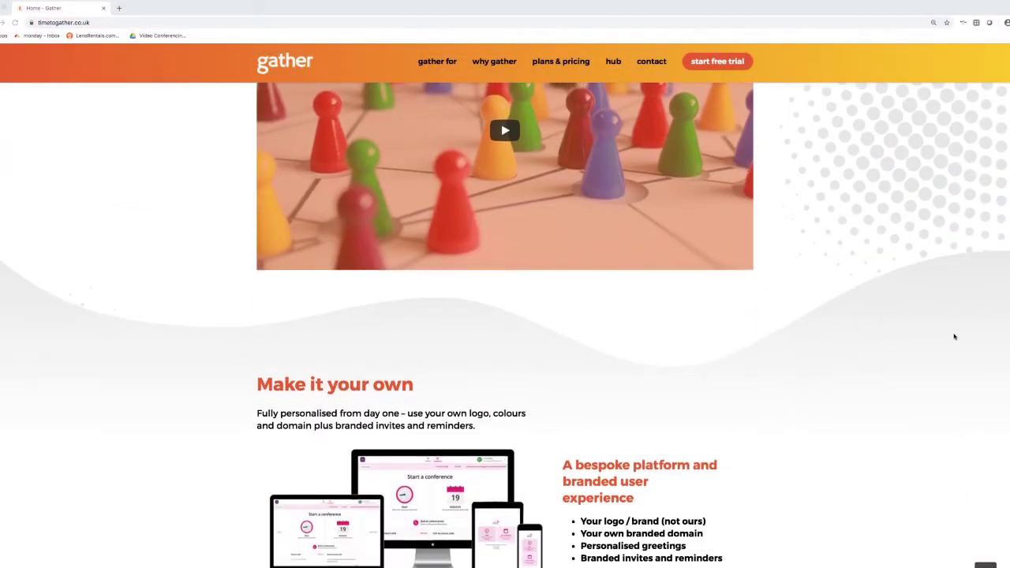
pyautogui.scroll(-2, 954, 337)
pyautogui.scroll(-2, 954, 337)
pyautogui.scroll(-2, 955, 336)
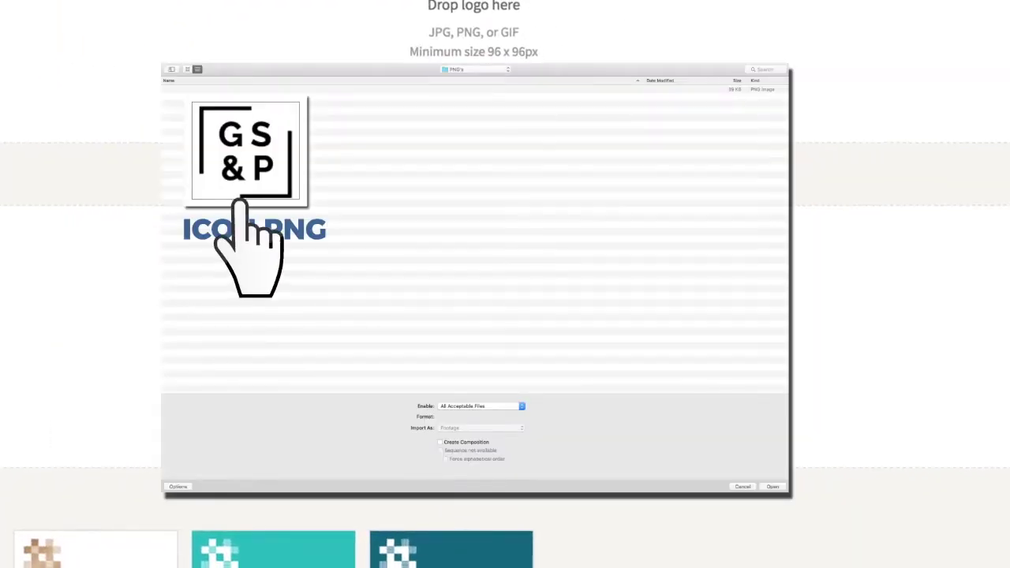
# Set ICON.PNG as the GS & P company logo, choose a new primary colour hue, and save
pyautogui.click(777, 487)
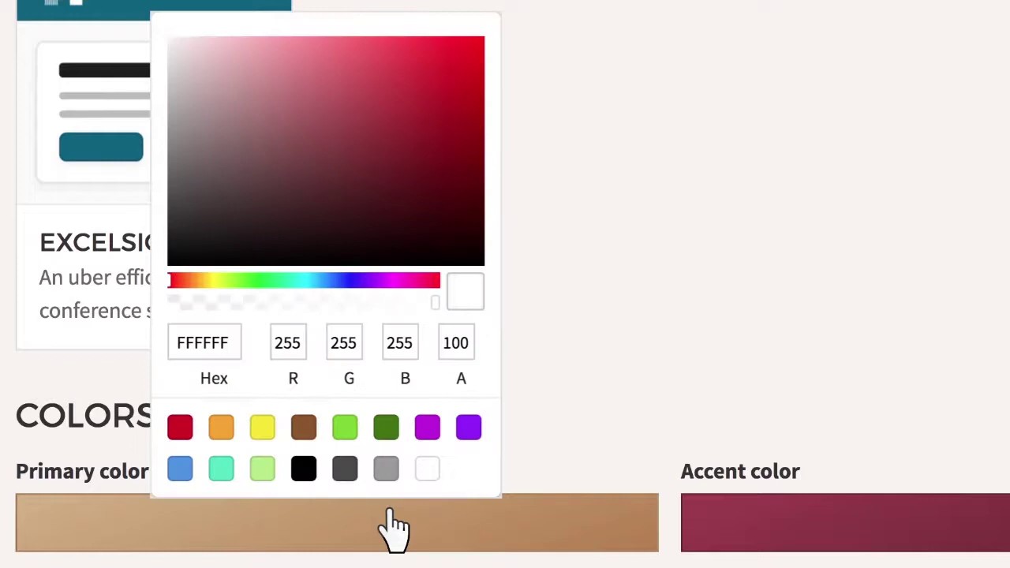
pyautogui.click(347, 280)
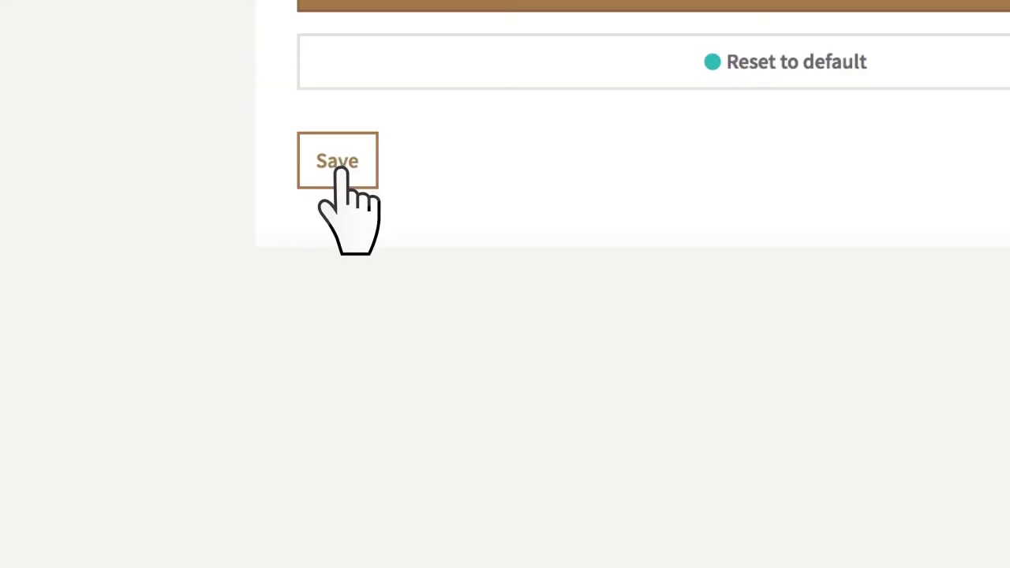
pyautogui.click(338, 161)
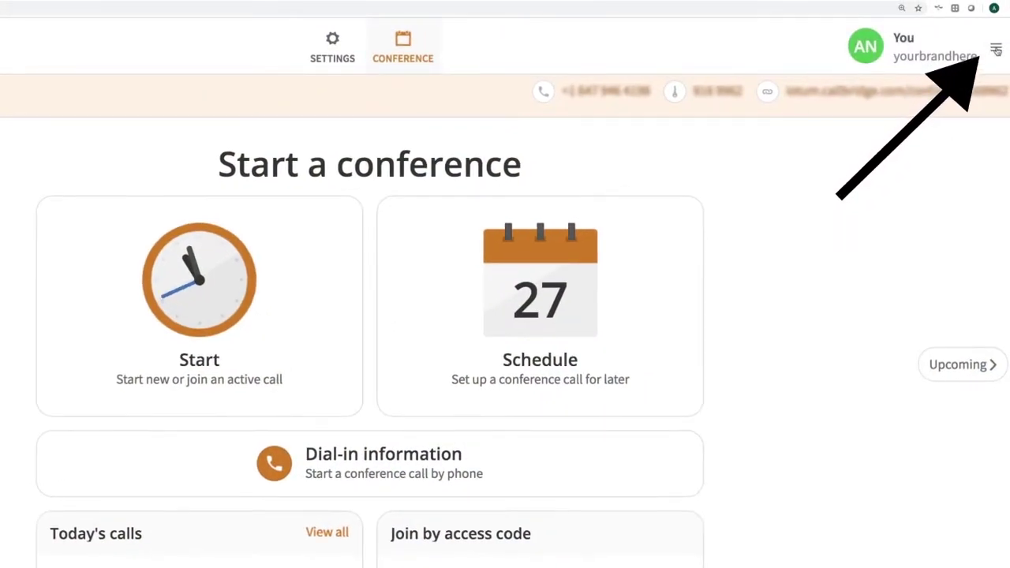
# Go to the Admin console from the account menu and choose LOGO.PNG as the design logo
pyautogui.click(996, 51)
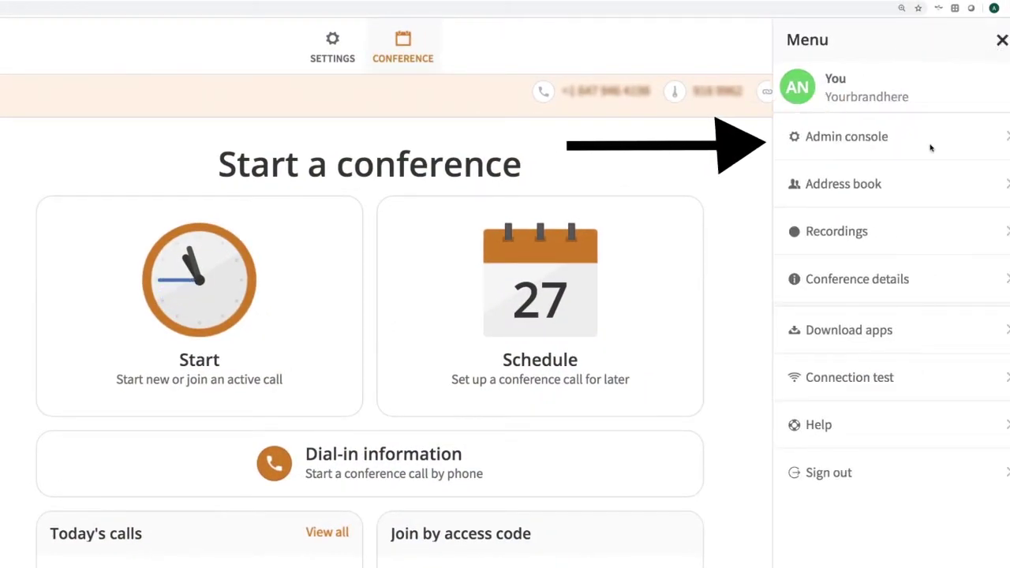
pyautogui.click(846, 137)
pyautogui.click(523, 272)
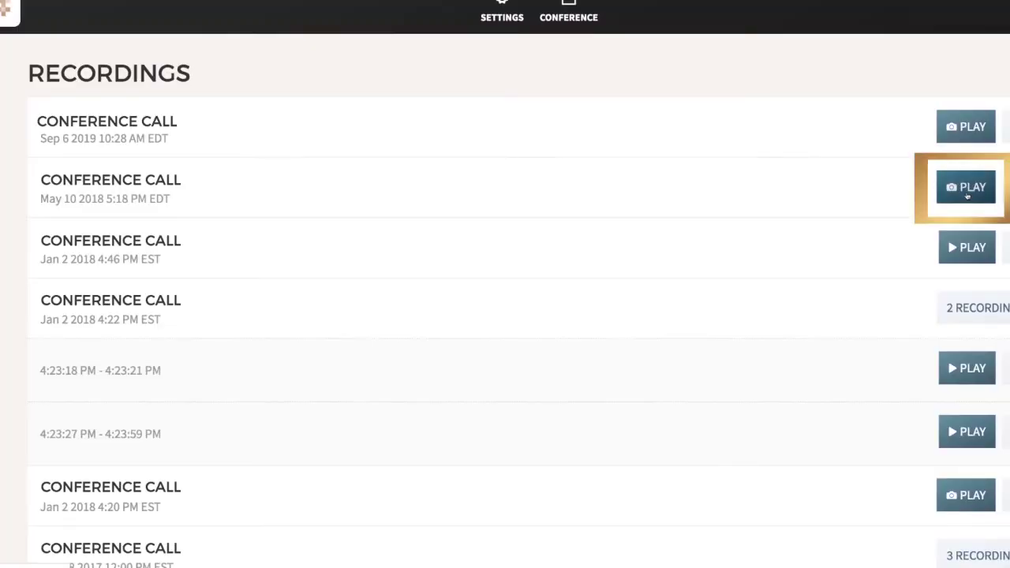
# Play the May 10 2018 conference call recording from the Recordings page
pyautogui.click(966, 187)
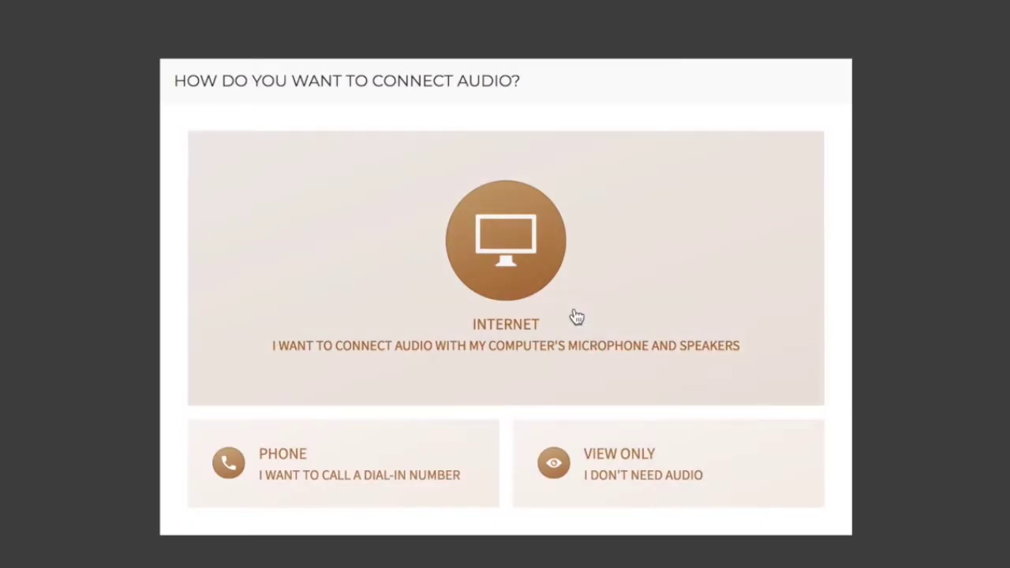
# Choose INTERNET as the audio connection to join the live conference
pyautogui.click(519, 262)
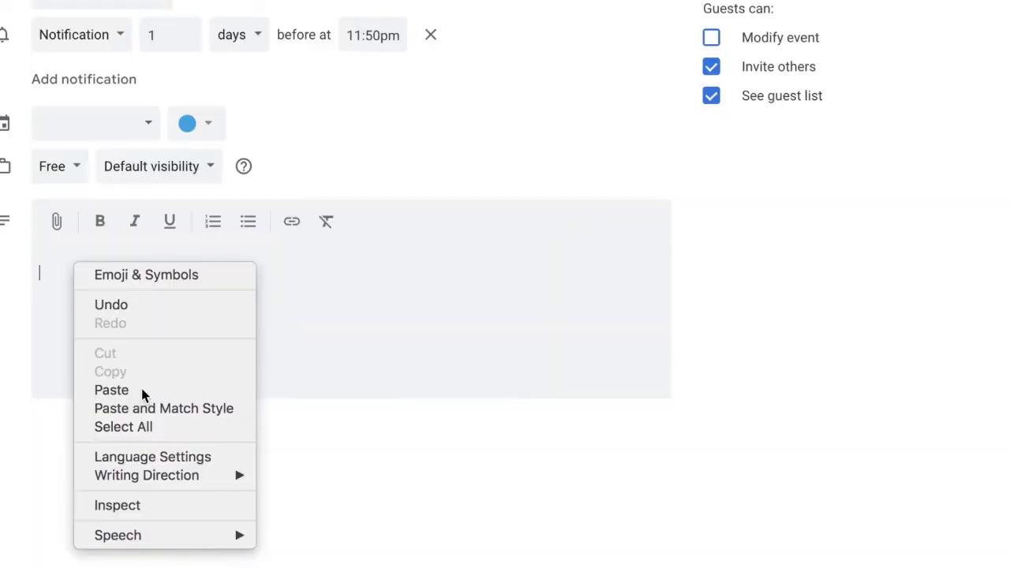
# Paste the copied dial-in details into the meeting description field
pyautogui.click(111, 390)
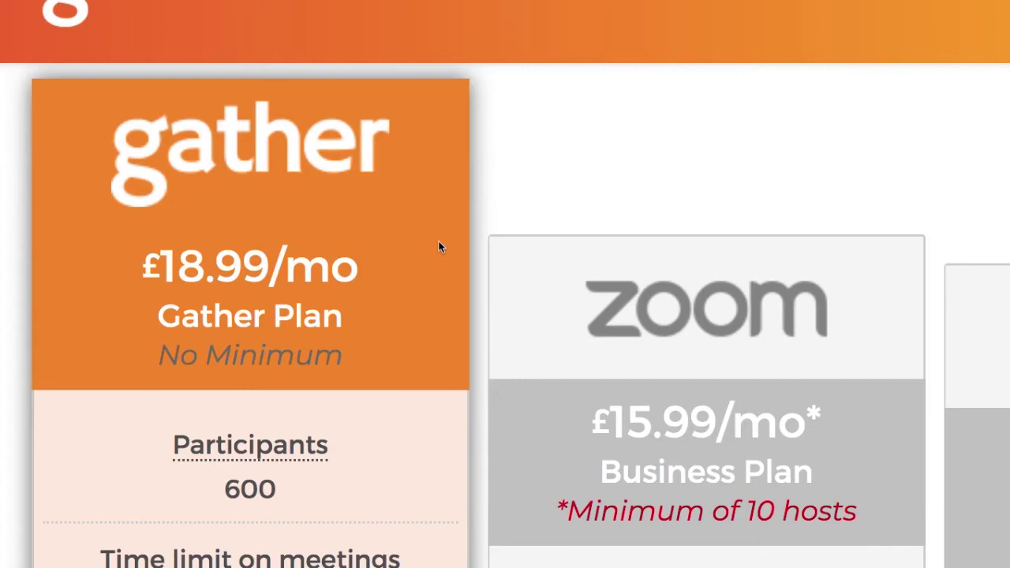
pyautogui.scroll(-2, 438, 239)
pyautogui.scroll(-3, 436, 246)
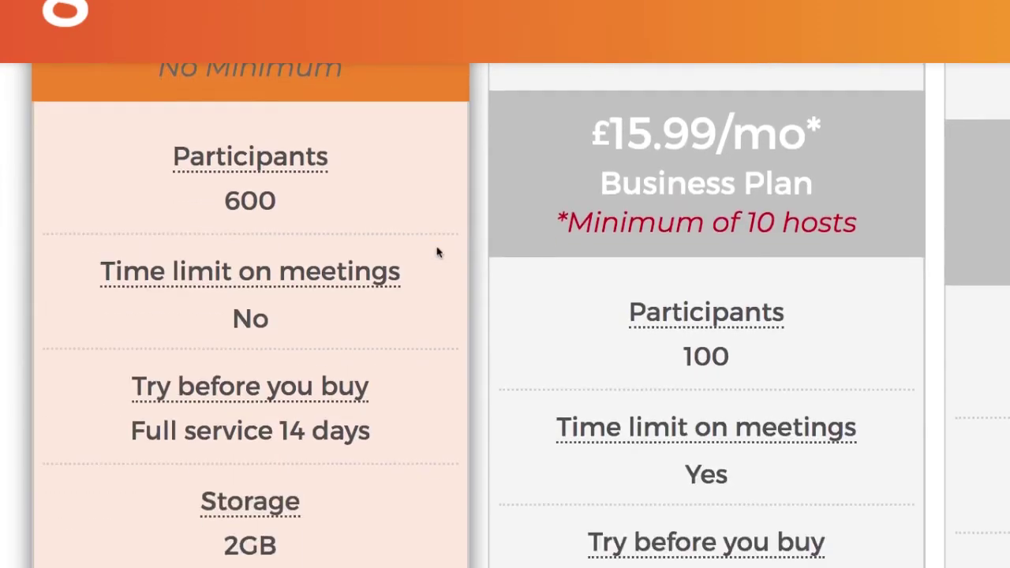
pyautogui.scroll(-2, 436, 247)
pyautogui.scroll(-2, 436, 246)
pyautogui.scroll(-2, 436, 246)
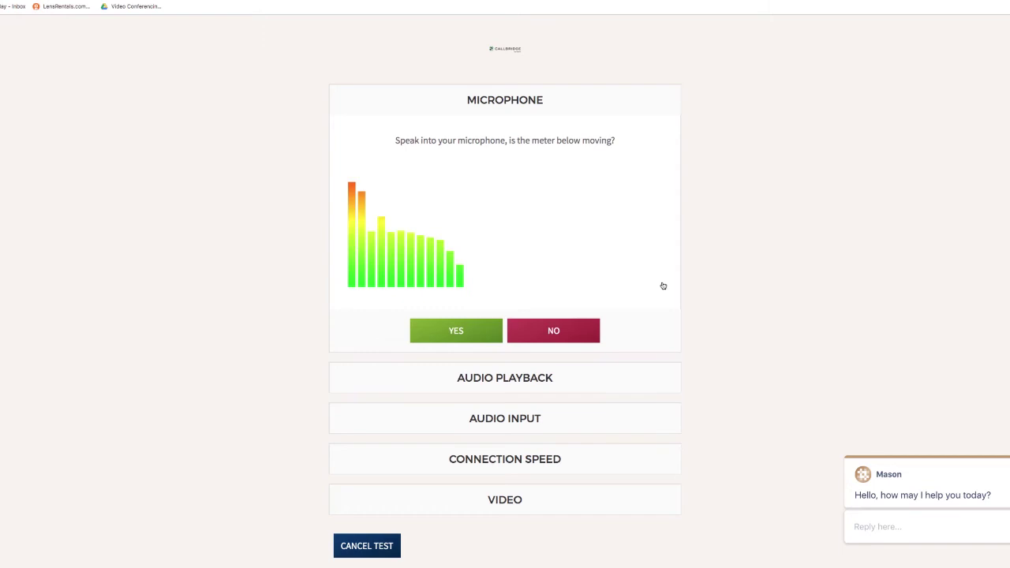
# Confirm the Microphone, Audio Playback and Audio Input checks pass in the pre-call test
pyautogui.click(473, 333)
pyautogui.click(456, 227)
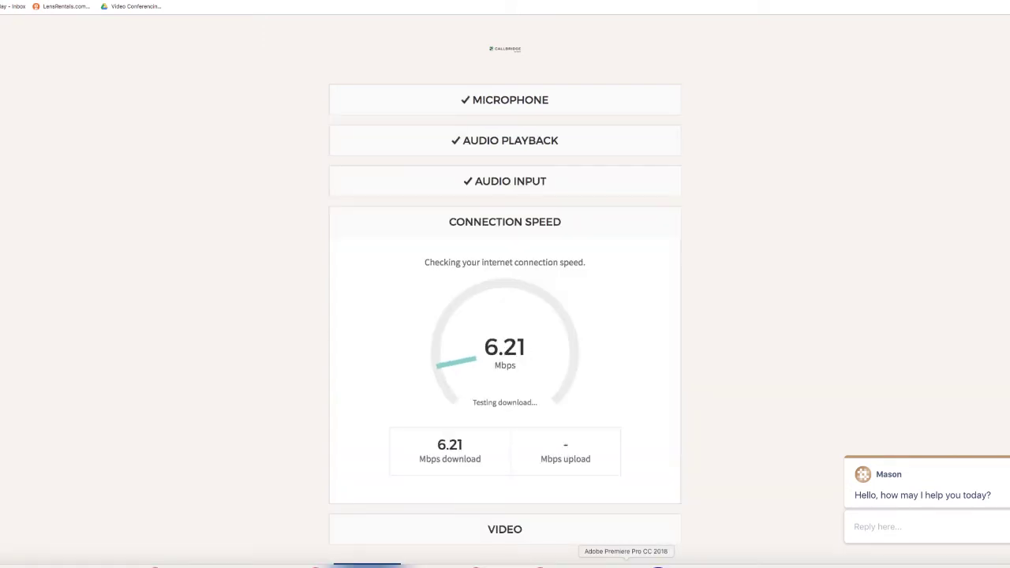